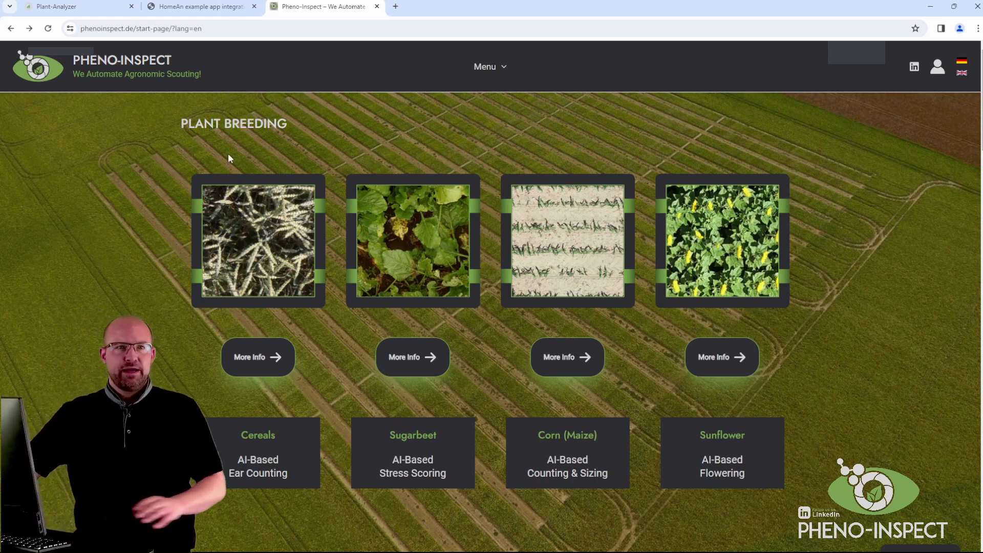
Step: Browse the Pheno-Inspect start page's plant breeding, agricultural research and crop production solutions
{"action": "scroll", "coordinate": [222, 179], "scroll_direction": "down", "scroll_amount": 8}
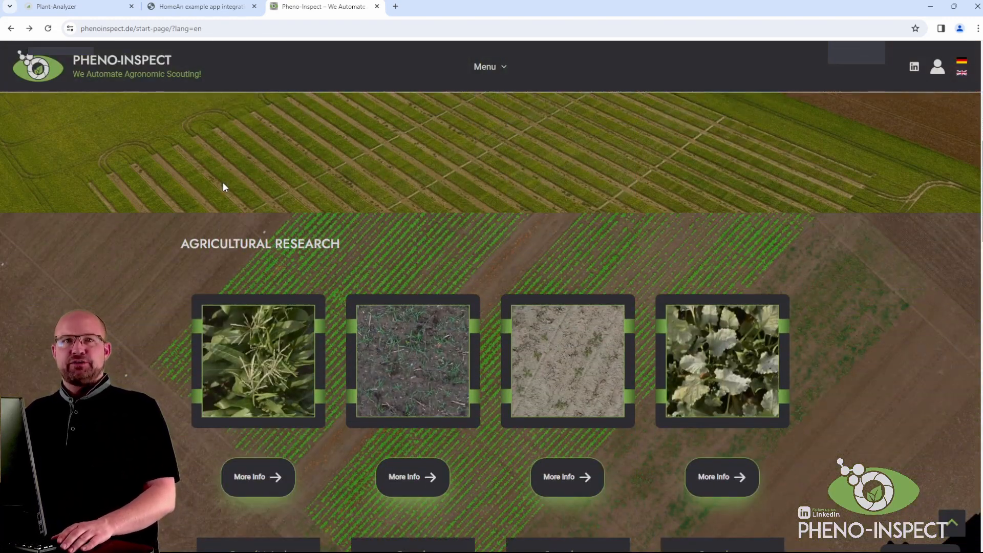
{"action": "scroll", "coordinate": [226, 183], "scroll_direction": "down", "scroll_amount": 2}
{"action": "scroll", "coordinate": [217, 198], "scroll_direction": "down", "scroll_amount": 10}
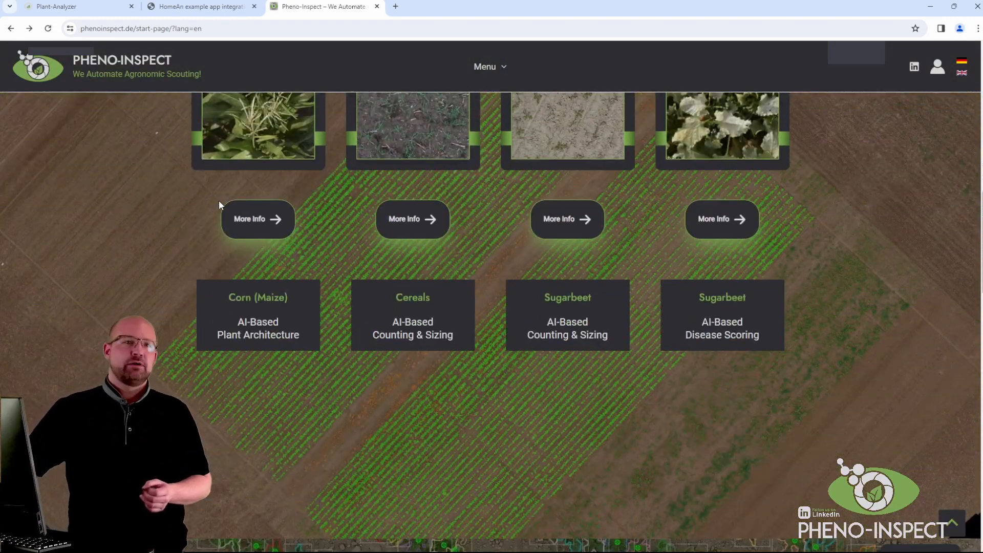
{"action": "scroll", "coordinate": [221, 198], "scroll_direction": "down", "scroll_amount": 2}
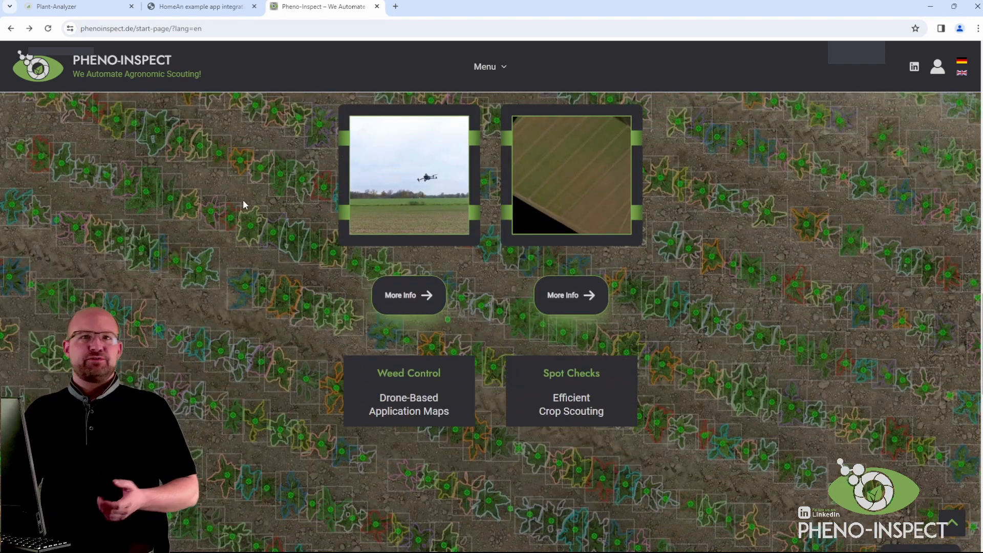
{"action": "scroll", "coordinate": [538, 317], "scroll_direction": "up", "scroll_amount": 2}
{"action": "scroll", "coordinate": [439, 354], "scroll_direction": "up", "scroll_amount": 10}
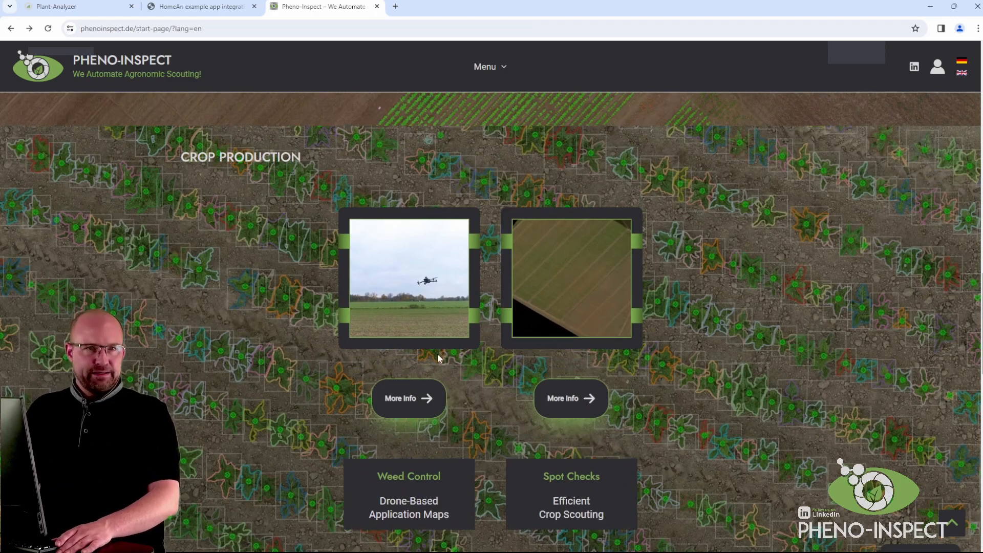
{"action": "scroll", "coordinate": [439, 324], "scroll_direction": "up", "scroll_amount": 10}
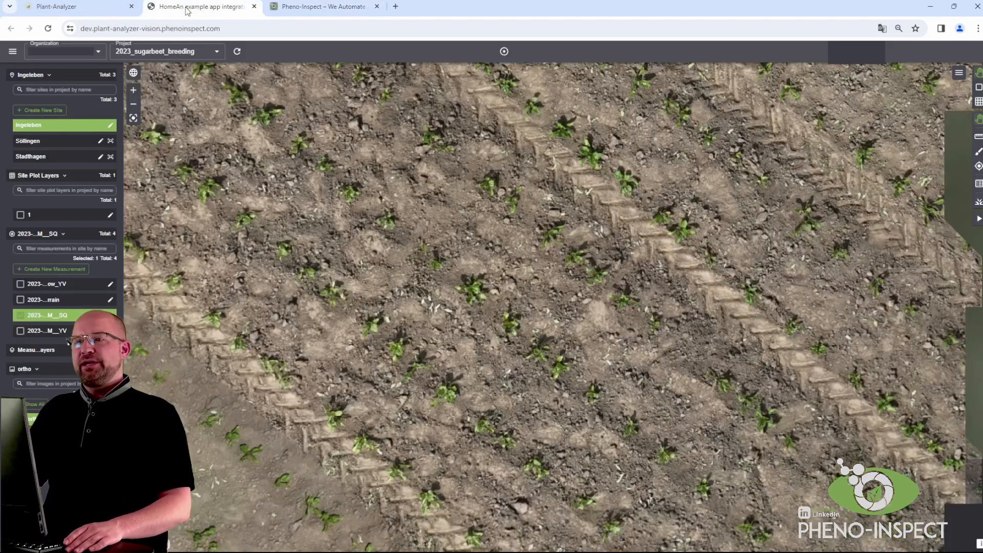
Step: Switch to the Plant-Analyzer project 2023_sugarbeet_breeding and examine the Ingeleben orthophoto, from single plants out to the surrounding trial strip
{"action": "left_click", "coordinate": [200, 7]}
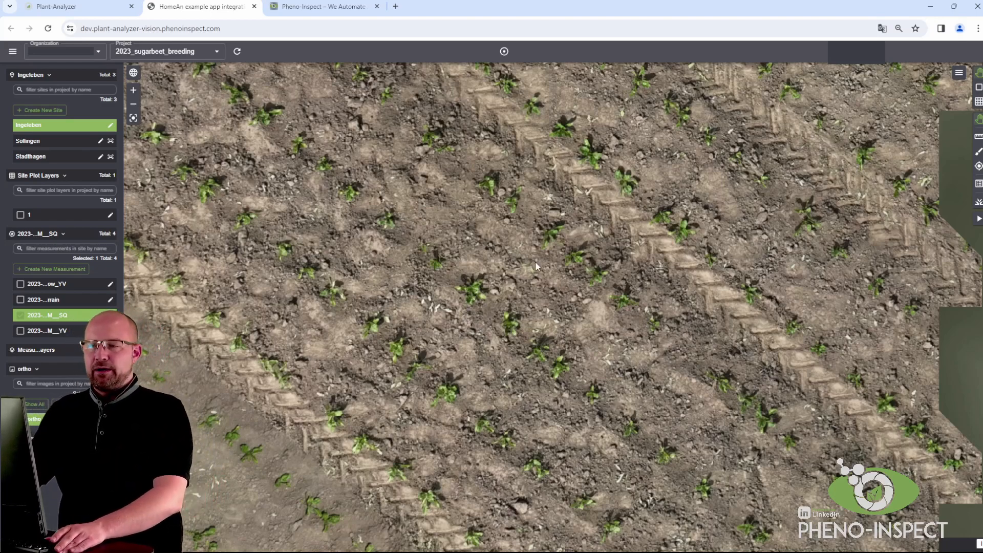
{"action": "scroll", "coordinate": [536, 264], "scroll_direction": "down", "scroll_amount": 5}
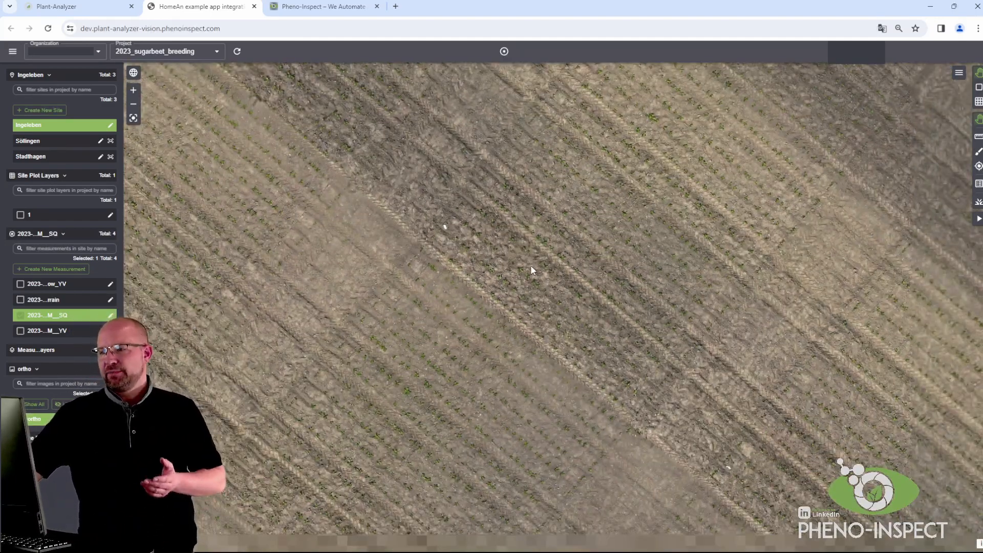
{"action": "scroll", "coordinate": [530, 265], "scroll_direction": "down", "scroll_amount": 5}
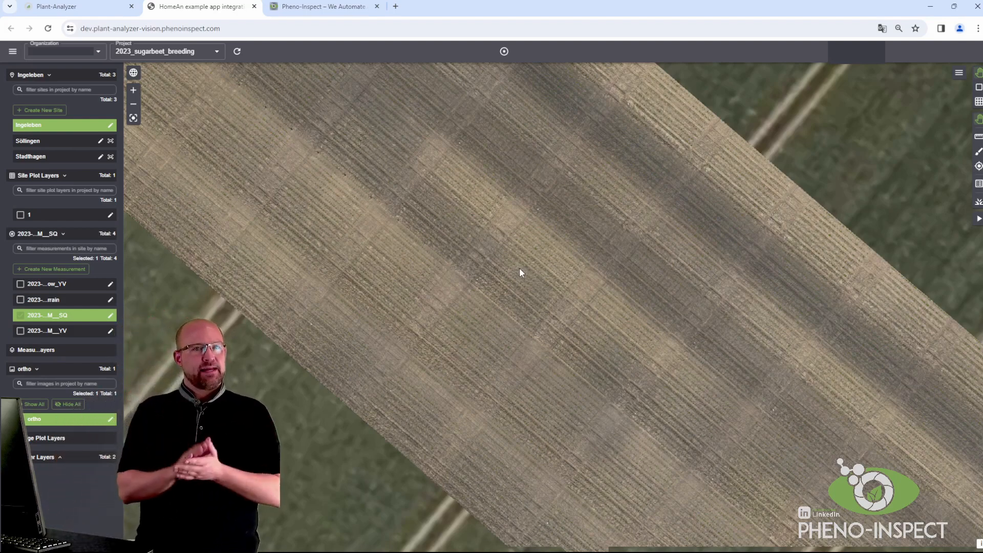
{"action": "scroll", "coordinate": [519, 267], "scroll_direction": "down", "scroll_amount": 5}
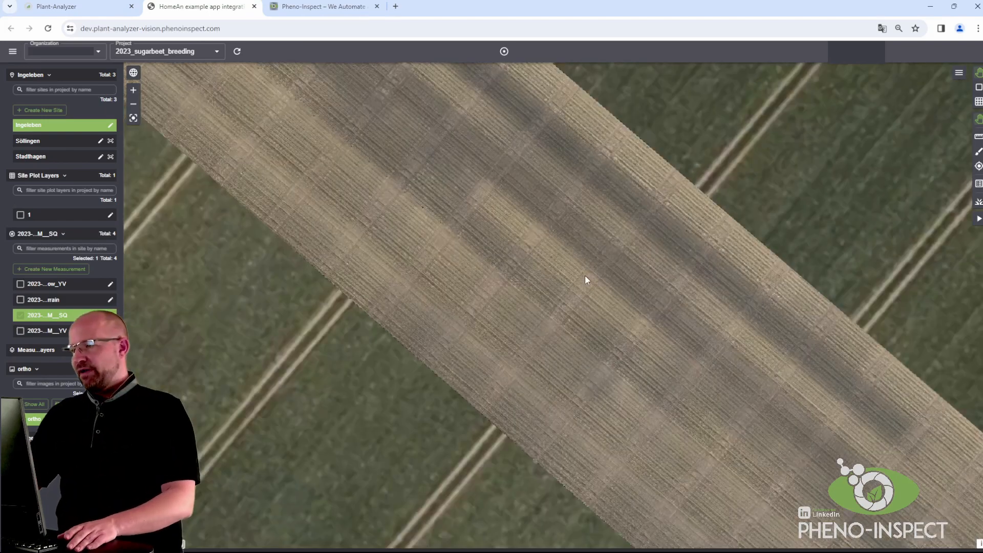
{"action": "scroll", "coordinate": [543, 277], "scroll_direction": "up", "scroll_amount": 5}
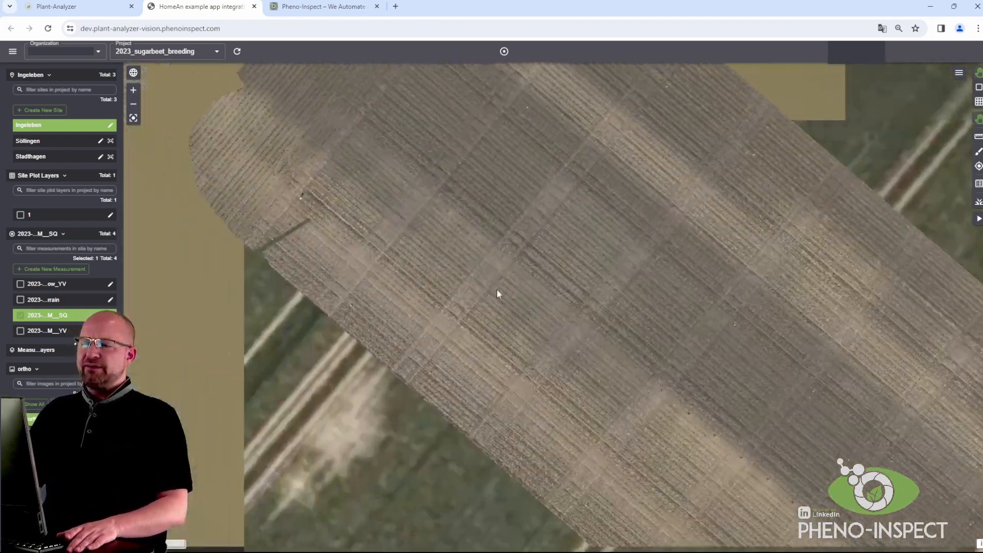
Step: Examine the plot rows and corner markers at the trial strip's north-western end, and the extent of the rest of the strip
{"action": "left_click_drag", "start_coordinate": [496, 289], "coordinate": [577, 380]}
{"action": "scroll", "coordinate": [434, 248], "scroll_direction": "up", "scroll_amount": 3}
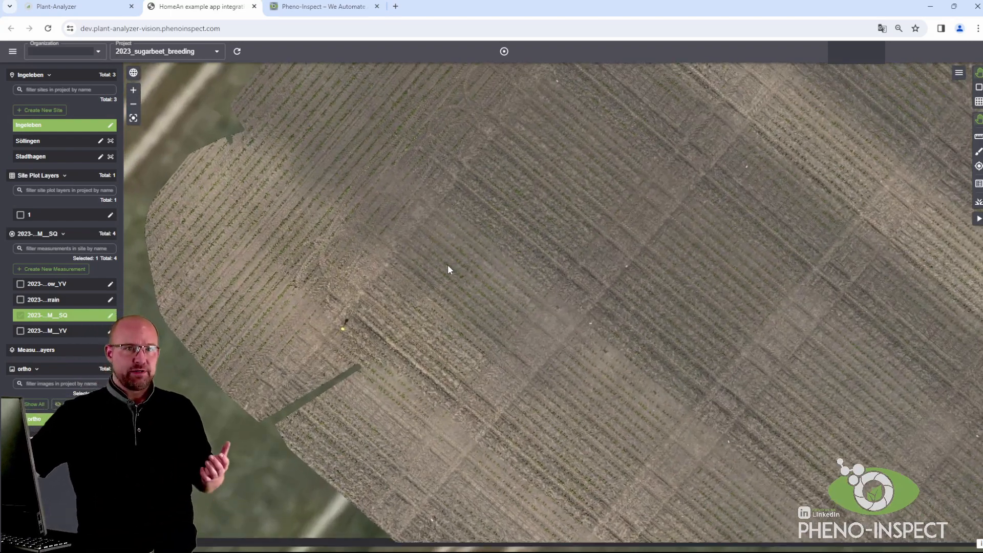
{"action": "left_click_drag", "start_coordinate": [450, 255], "coordinate": [363, 326]}
{"action": "left_click_drag", "start_coordinate": [426, 238], "coordinate": [411, 305]}
{"action": "left_click_drag", "start_coordinate": [499, 179], "coordinate": [481, 250]}
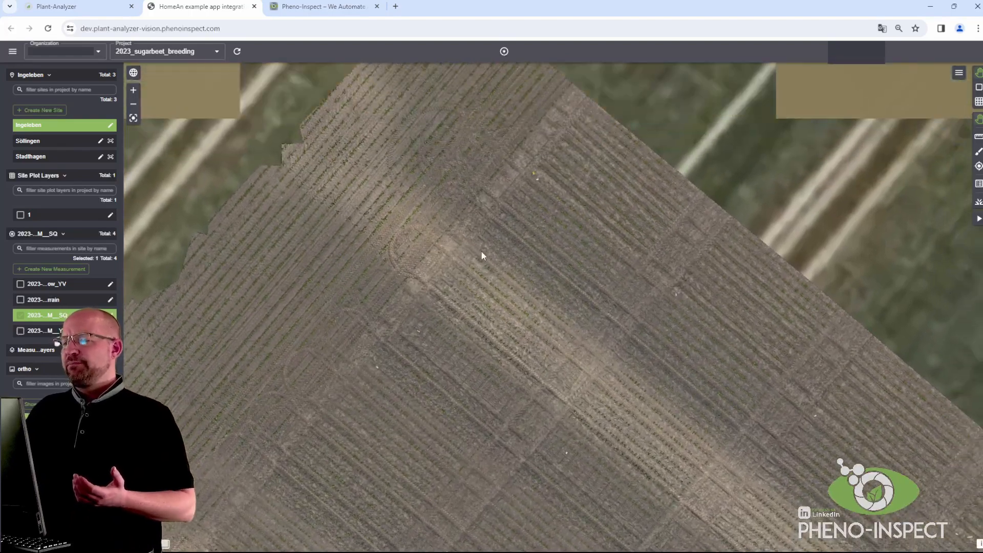
{"action": "scroll", "coordinate": [509, 197], "scroll_direction": "up", "scroll_amount": 2}
{"action": "left_click_drag", "start_coordinate": [558, 163], "coordinate": [545, 207]}
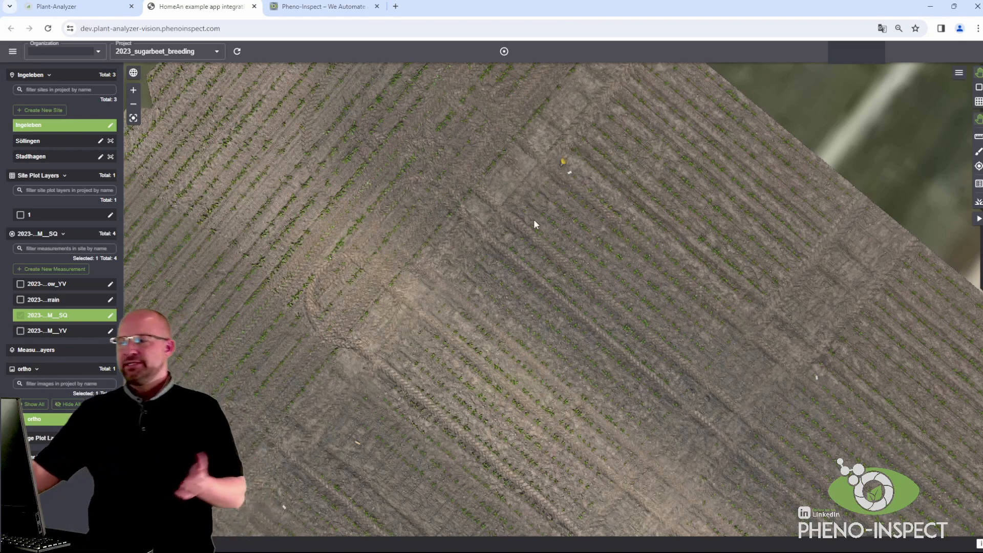
{"action": "scroll", "coordinate": [609, 310], "scroll_direction": "down", "scroll_amount": 3}
{"action": "left_click_drag", "start_coordinate": [821, 514], "coordinate": [515, 216]}
{"action": "scroll", "coordinate": [660, 354], "scroll_direction": "down", "scroll_amount": 3}
{"action": "scroll", "coordinate": [633, 350], "scroll_direction": "down", "scroll_amount": 3}
{"action": "left_click_drag", "start_coordinate": [632, 350], "coordinate": [545, 221]}
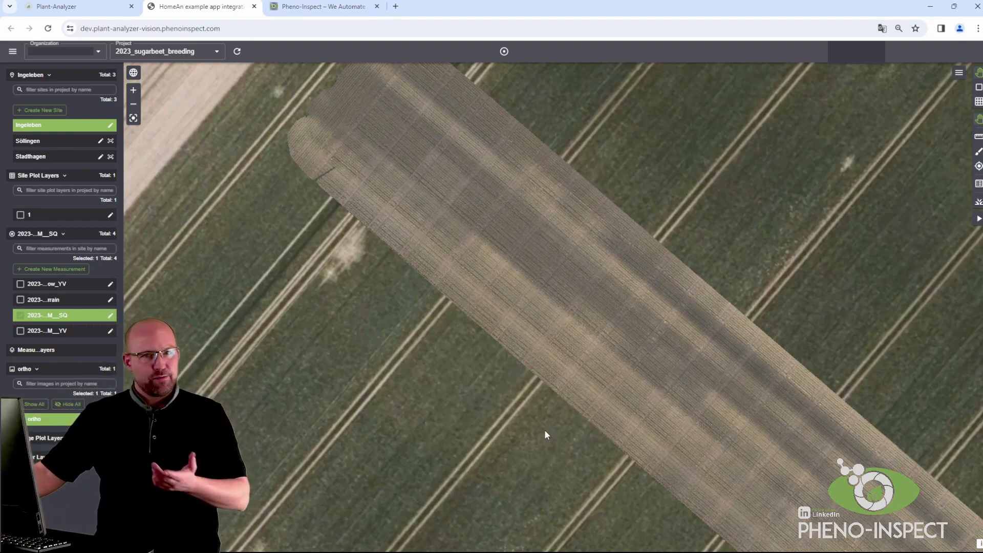
{"action": "scroll", "coordinate": [560, 330], "scroll_direction": "up", "scroll_amount": 3}
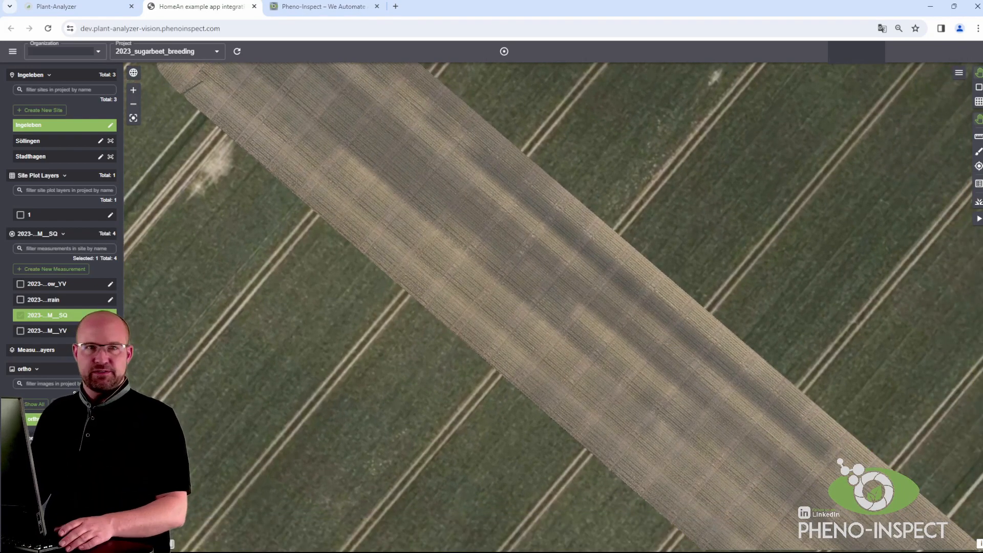
Step: Start a plot grid by rows and columns with 24 rows, 21 columns, a 300 cm row gap and a 0 cm column gap
{"action": "left_click", "coordinate": [978, 105]}
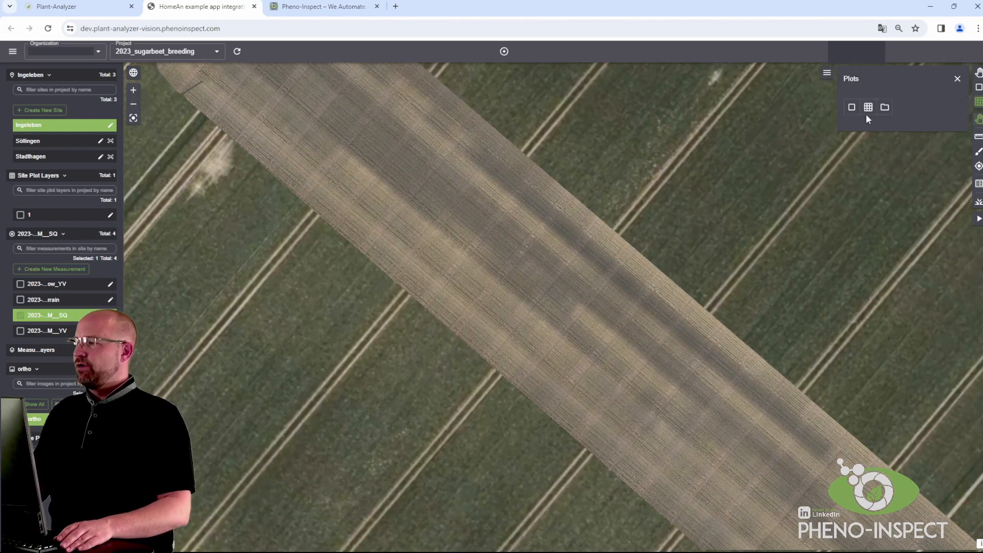
{"action": "left_click", "coordinate": [867, 107]}
{"action": "scroll", "coordinate": [757, 286], "scroll_direction": "down", "scroll_amount": 5}
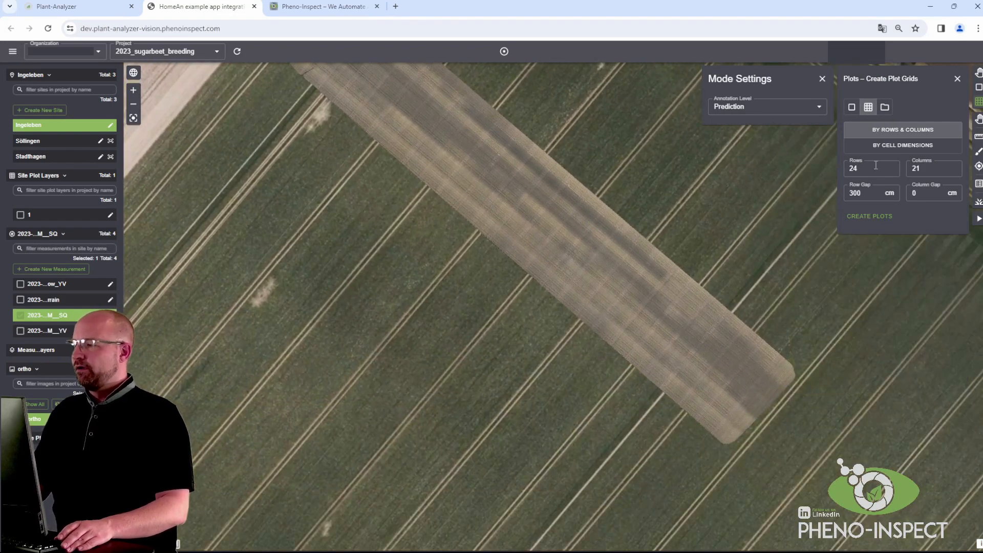
{"action": "left_click", "coordinate": [923, 168]}
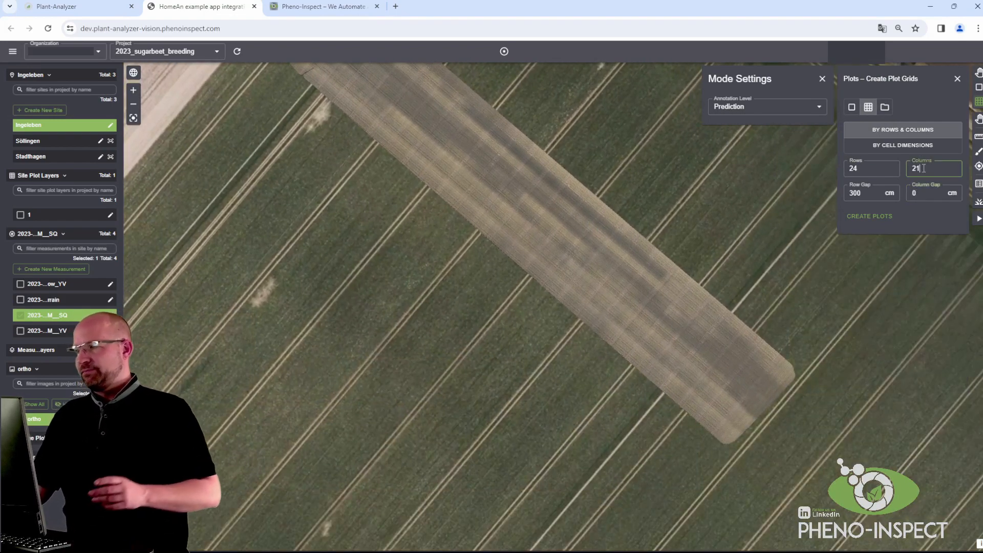
{"action": "left_click", "coordinate": [908, 189]}
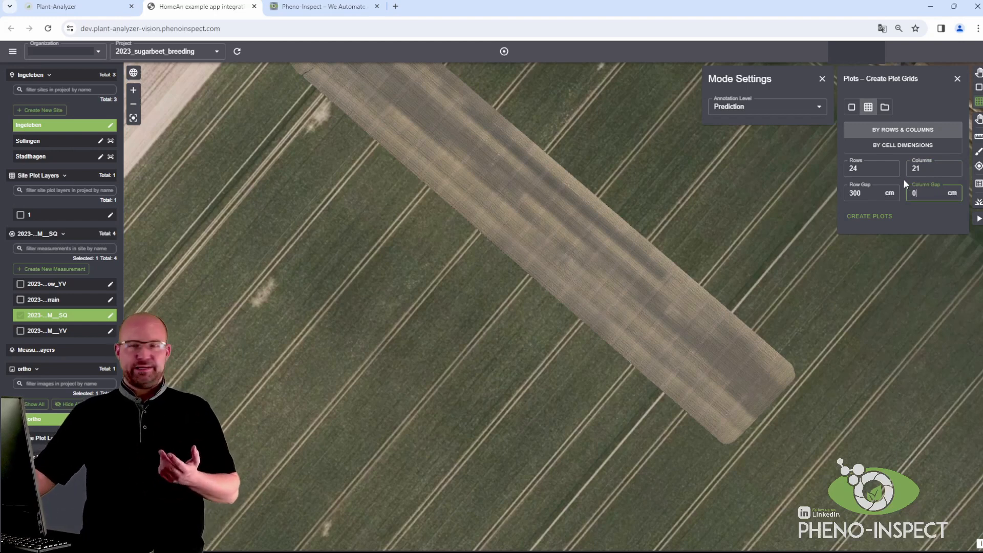
{"action": "left_click", "coordinate": [886, 200]}
{"action": "left_click", "coordinate": [872, 168]}
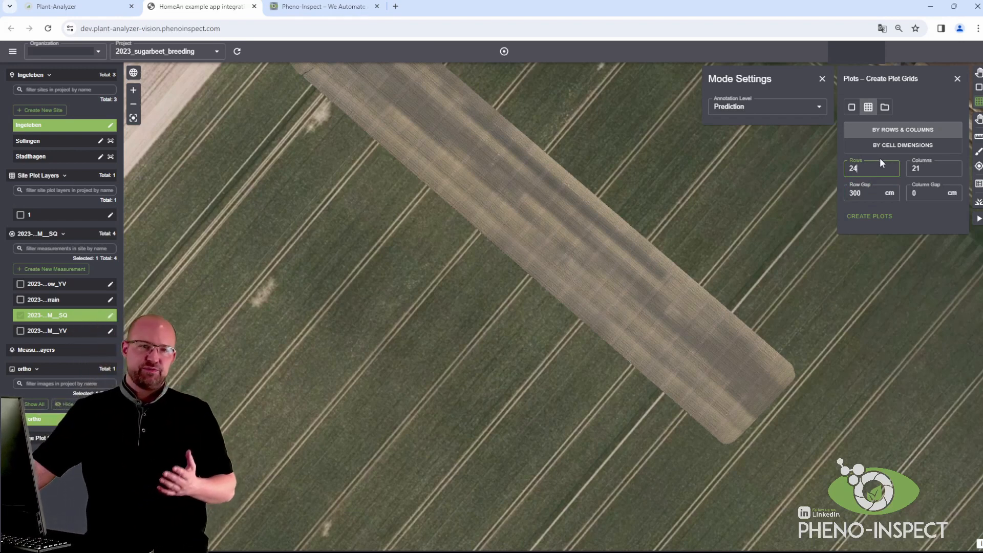
{"action": "left_click", "coordinate": [870, 193]}
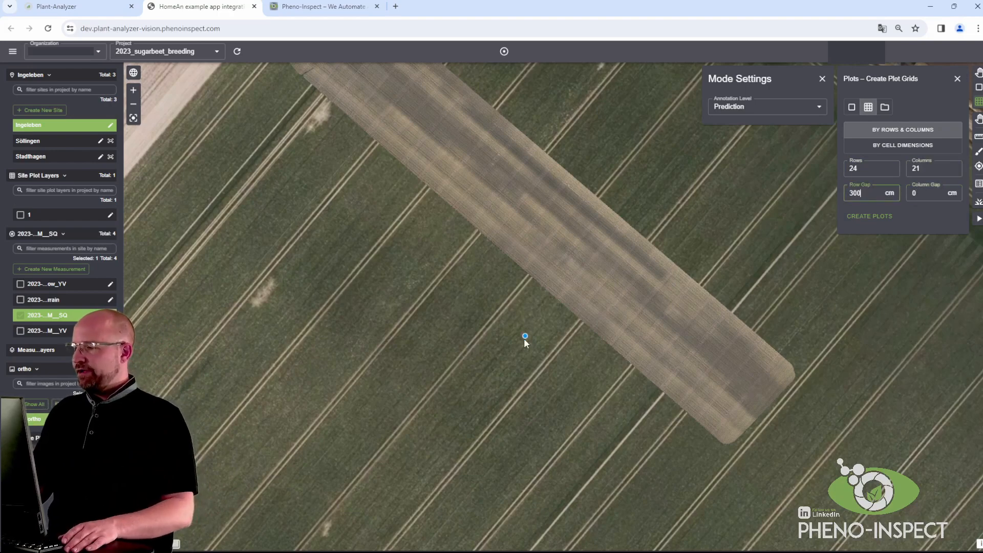
Step: Draw the plot grid from three corner points, reaching from the field beside the trial strip across the strip
{"action": "left_click", "coordinate": [394, 290]}
{"action": "left_click", "coordinate": [645, 174]}
{"action": "left_click", "coordinate": [737, 364]}
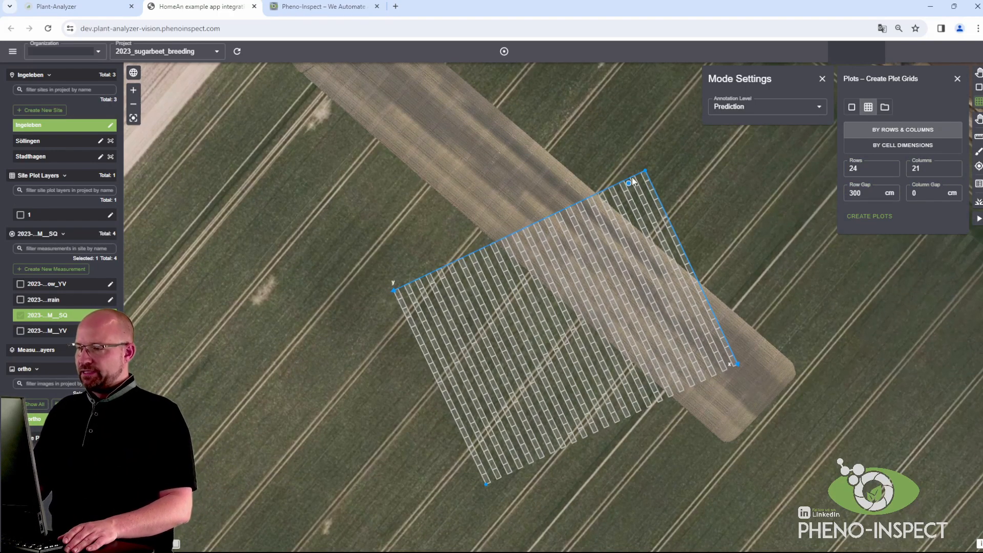
Step: Move the plot grid by its origin corner and rotate it by its y-axis corner beside the trial strip
{"action": "left_click_drag", "start_coordinate": [645, 173], "coordinate": [565, 105]}
{"action": "left_click", "coordinate": [893, 173]}
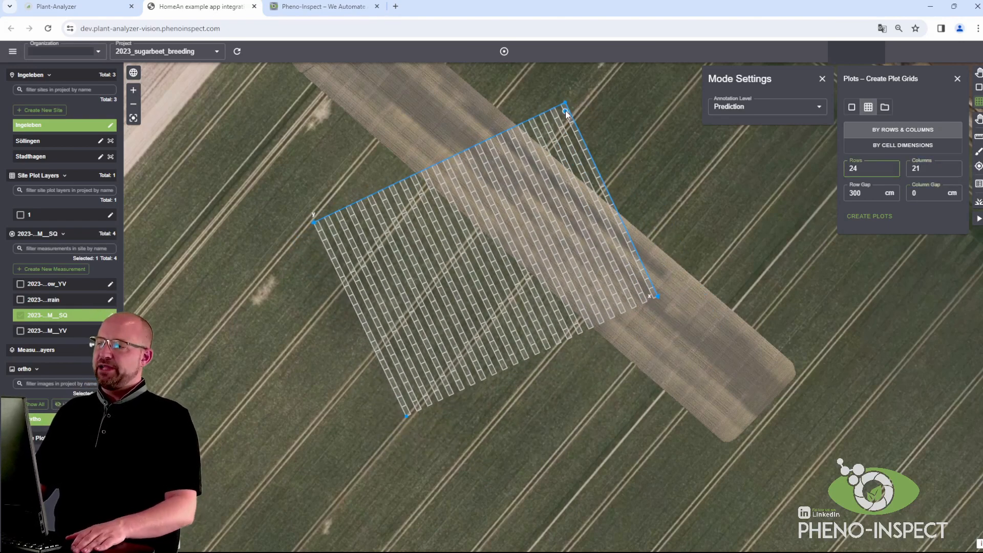
{"action": "left_click_drag", "start_coordinate": [567, 108], "coordinate": [546, 142]}
{"action": "left_click_drag", "start_coordinate": [292, 260], "coordinate": [293, 159]}
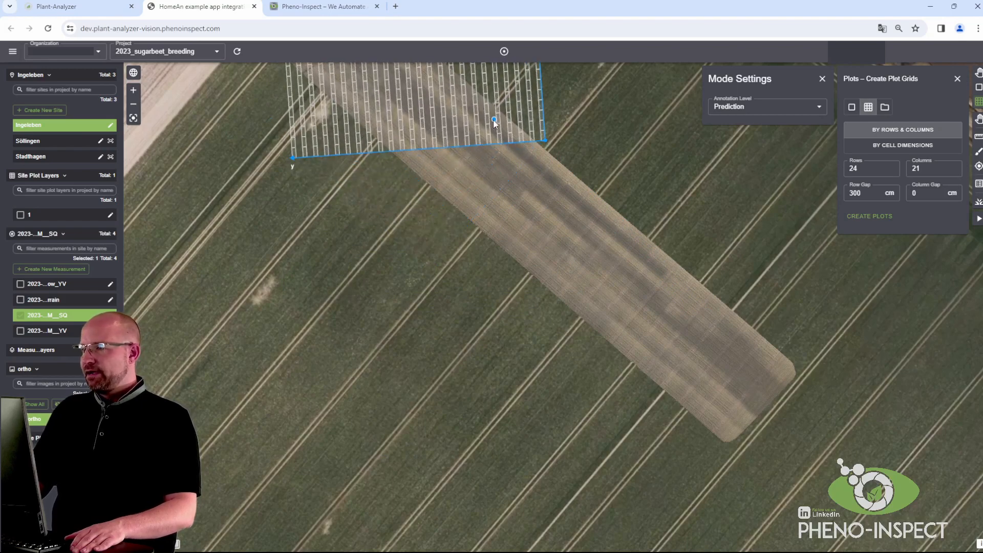
Step: Move the plot grid so its origin corner sits on the yellow marker at the southern corner of the trial strip
{"action": "left_click_drag", "start_coordinate": [548, 147], "coordinate": [723, 422]}
{"action": "scroll", "coordinate": [750, 444], "scroll_direction": "up", "scroll_amount": 3}
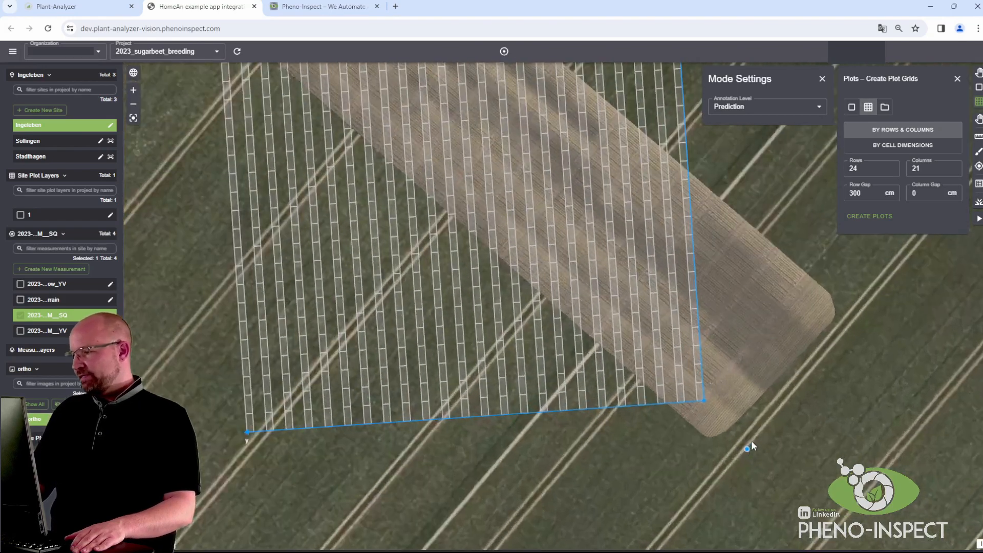
{"action": "scroll", "coordinate": [653, 348], "scroll_direction": "up", "scroll_amount": 5}
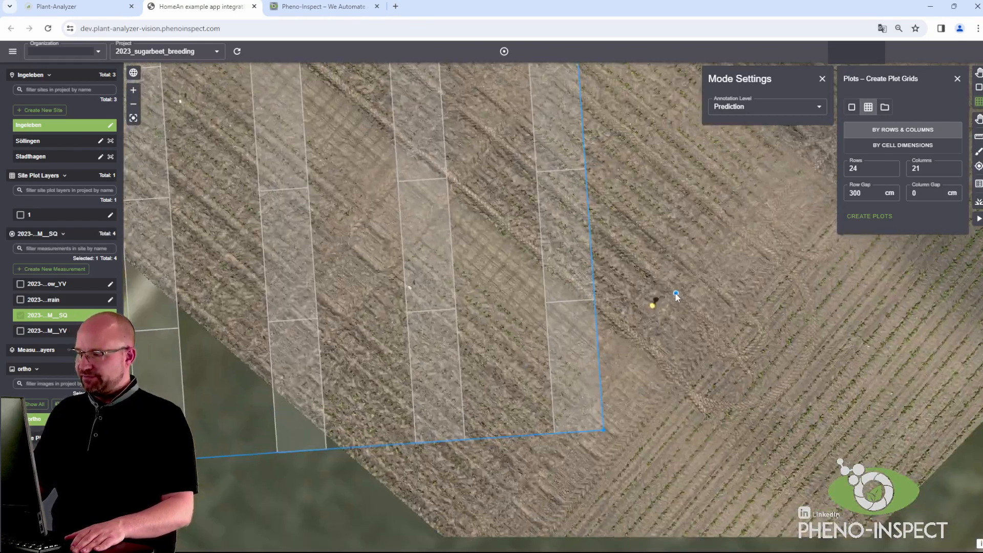
{"action": "scroll", "coordinate": [629, 308], "scroll_direction": "down", "scroll_amount": 1}
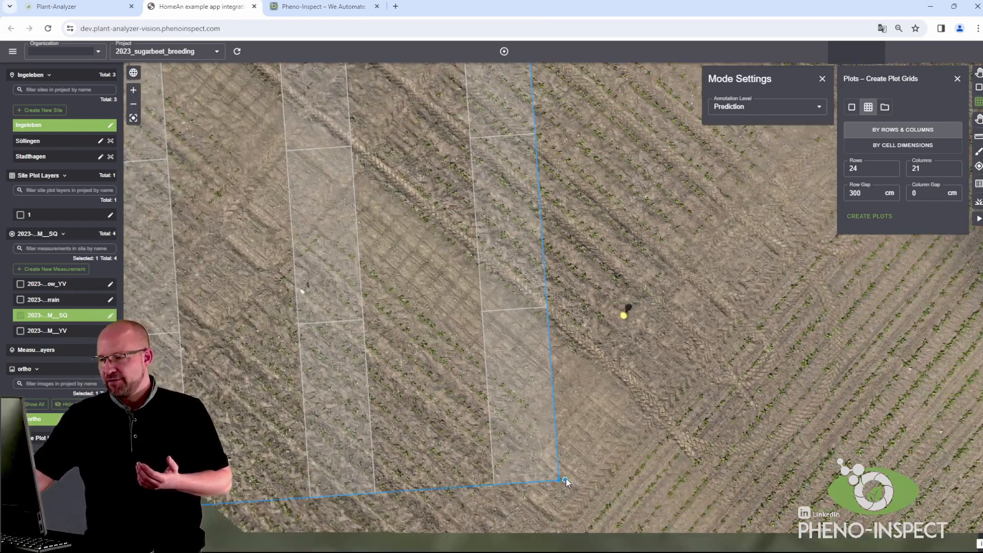
{"action": "left_click_drag", "start_coordinate": [559, 480], "coordinate": [623, 316]}
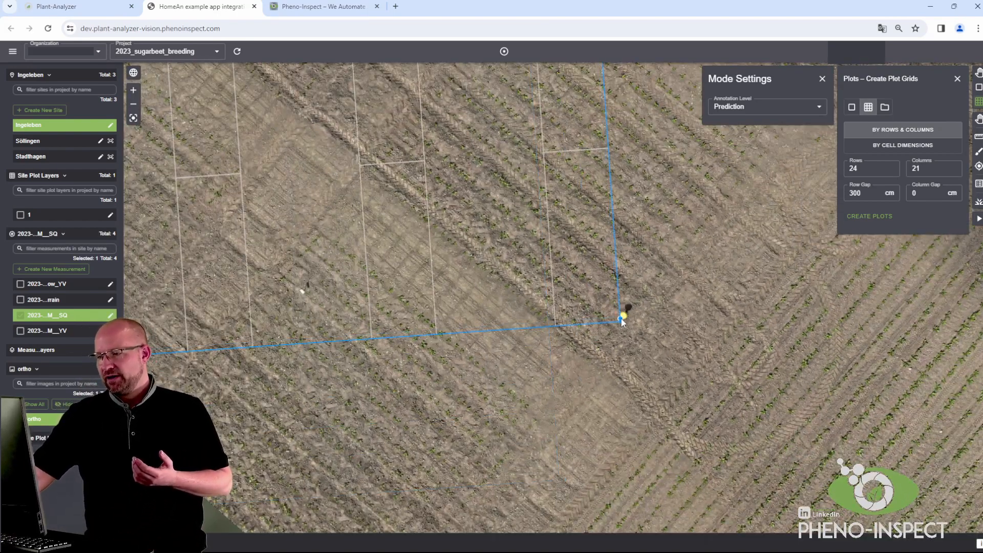
{"action": "scroll", "coordinate": [621, 318], "scroll_direction": "up", "scroll_amount": 2}
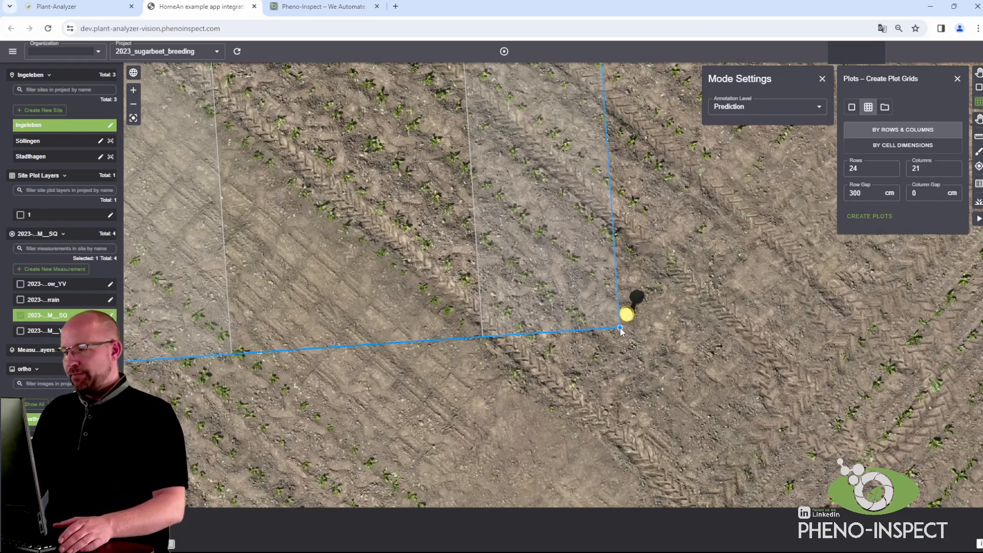
{"action": "scroll", "coordinate": [643, 286], "scroll_direction": "down", "scroll_amount": 3}
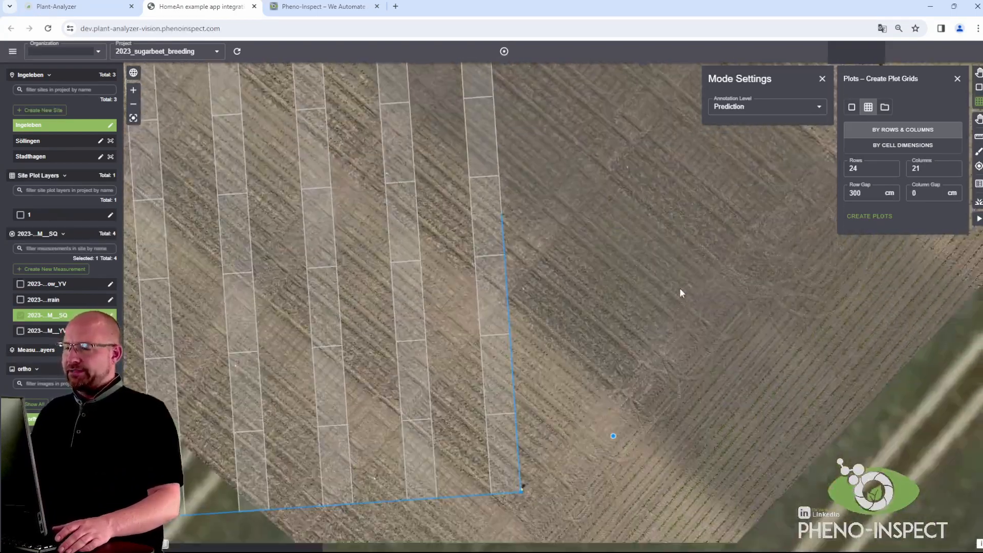
Step: Rotate the plot grid so its x-axis corner meets the yellow marker at the strip's eastern corner
{"action": "scroll", "coordinate": [679, 286], "scroll_direction": "down", "scroll_amount": 3}
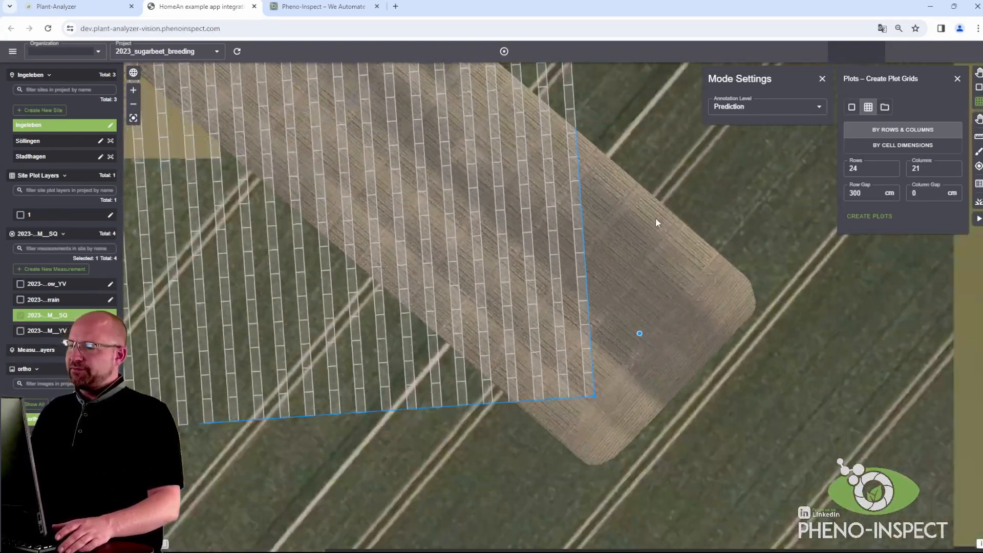
{"action": "scroll", "coordinate": [640, 246], "scroll_direction": "down", "scroll_amount": 3}
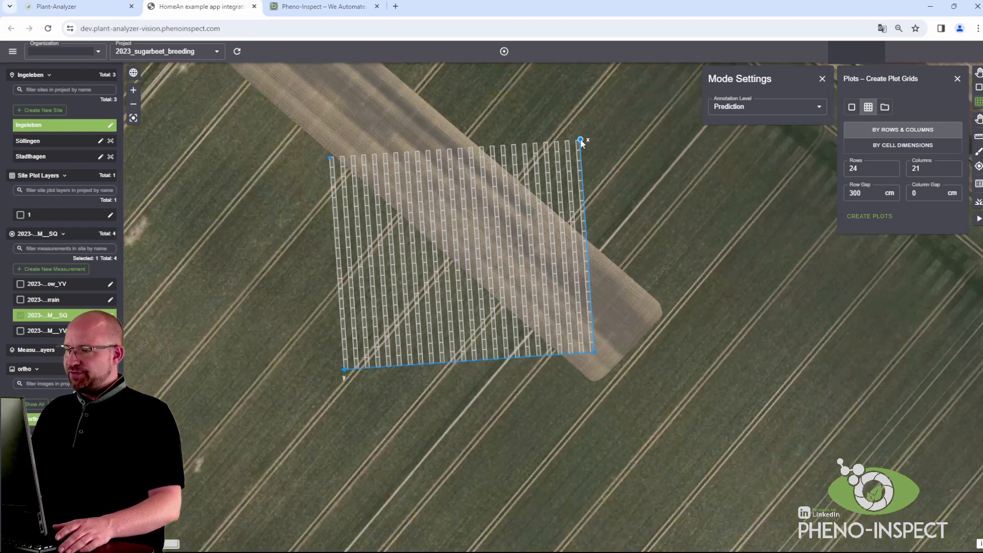
{"action": "left_click_drag", "start_coordinate": [579, 140], "coordinate": [643, 294]}
{"action": "scroll", "coordinate": [640, 302], "scroll_direction": "up", "scroll_amount": 4}
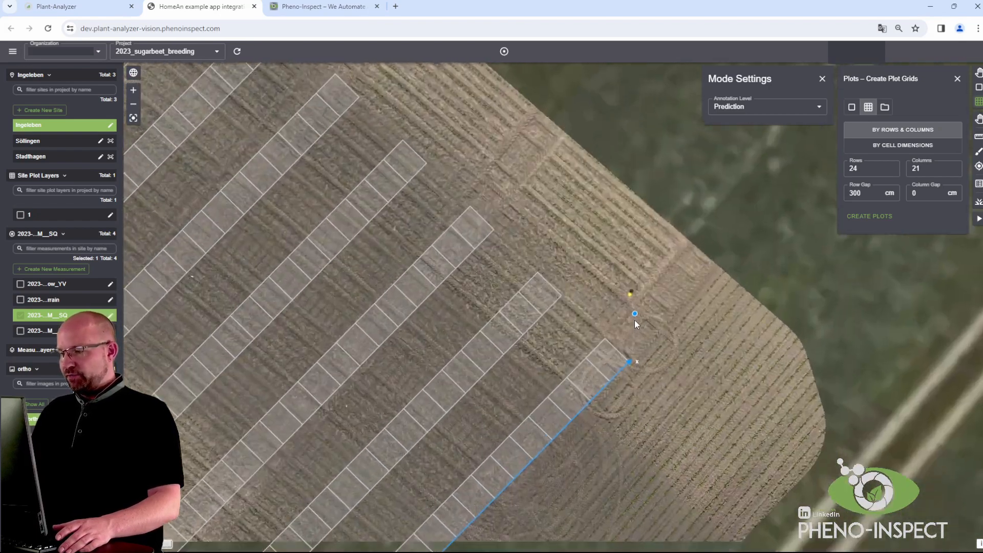
{"action": "scroll", "coordinate": [635, 324], "scroll_direction": "up", "scroll_amount": 2}
{"action": "mouse_move", "coordinate": [625, 406]}
{"action": "left_mouse_down"}
{"action": "mouse_move", "coordinate": [643, 307]}
{"action": "mouse_move", "coordinate": [633, 270]}
{"action": "left_mouse_up"}
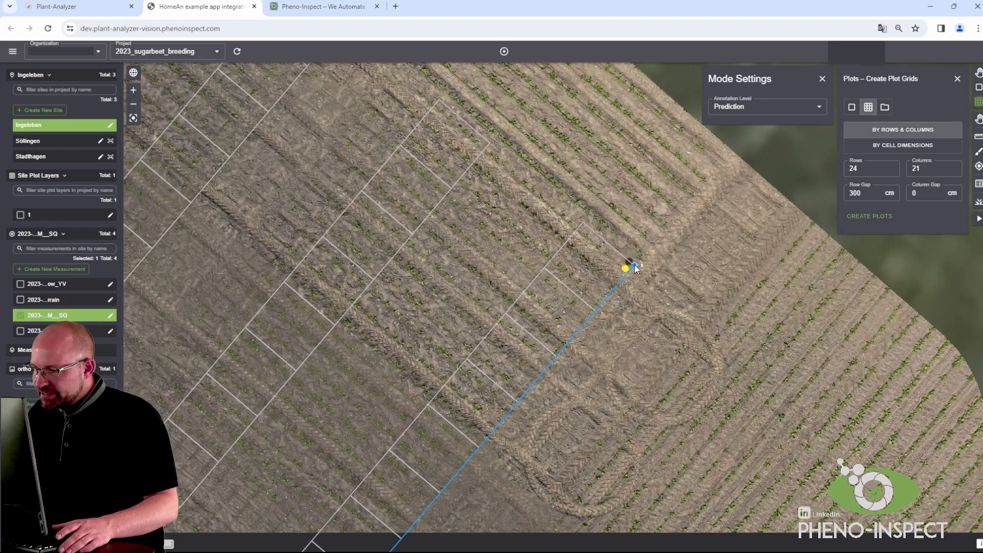
{"action": "scroll", "coordinate": [633, 271], "scroll_direction": "up", "scroll_amount": 1}
{"action": "scroll", "coordinate": [632, 266], "scroll_direction": "up", "scroll_amount": 1}
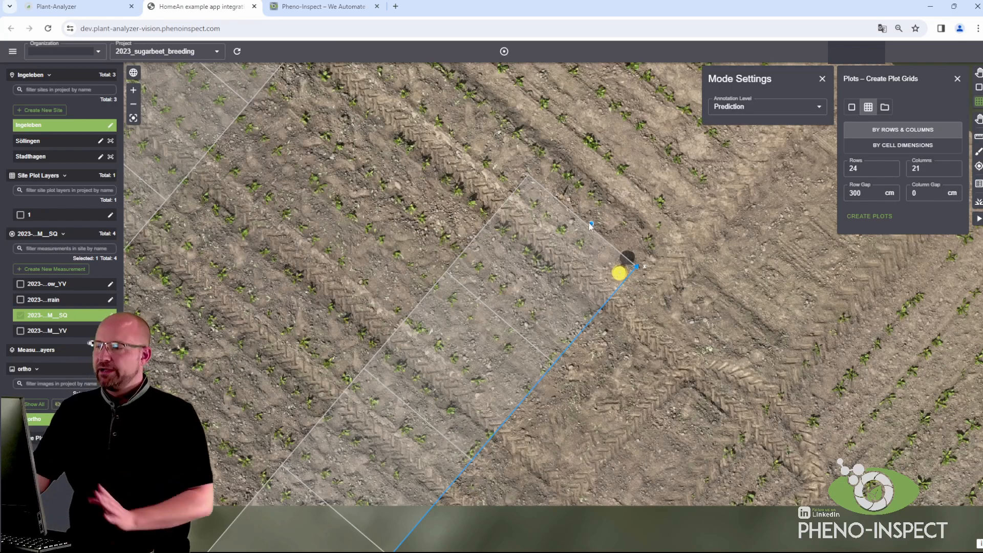
Step: Adjust the plot grid so its y-axis corner meets the yellow marker at the western corner of the trial strip
{"action": "scroll", "coordinate": [591, 225], "scroll_direction": "down", "scroll_amount": 5}
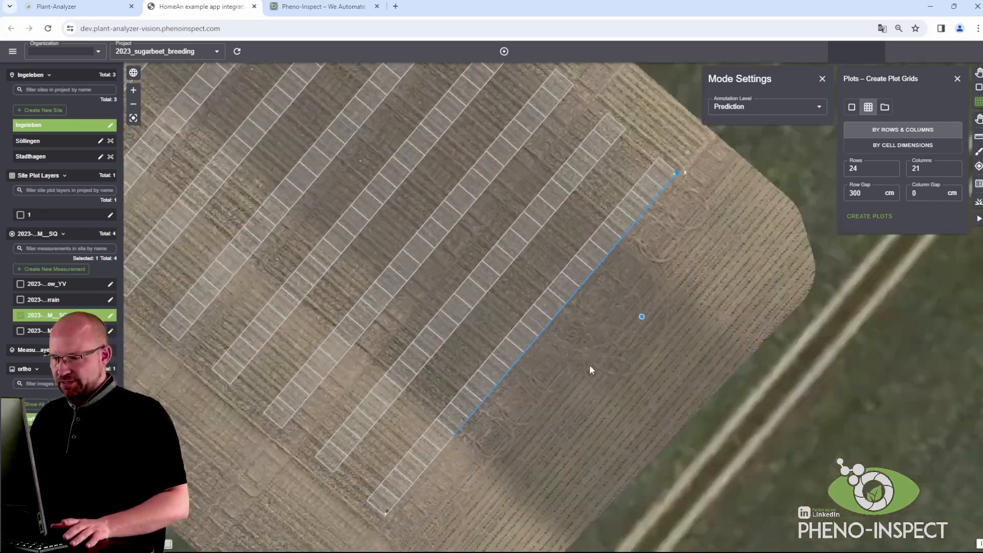
{"action": "scroll", "coordinate": [590, 366], "scroll_direction": "down", "scroll_amount": 3}
{"action": "left_click_drag", "start_coordinate": [643, 470], "coordinate": [739, 441]}
{"action": "scroll", "coordinate": [435, 323], "scroll_direction": "down", "scroll_amount": 3}
{"action": "left_click_drag", "start_coordinate": [339, 269], "coordinate": [636, 493]}
{"action": "scroll", "coordinate": [507, 353], "scroll_direction": "down", "scroll_amount": 3}
{"action": "left_click_drag", "start_coordinate": [506, 353], "coordinate": [488, 306]}
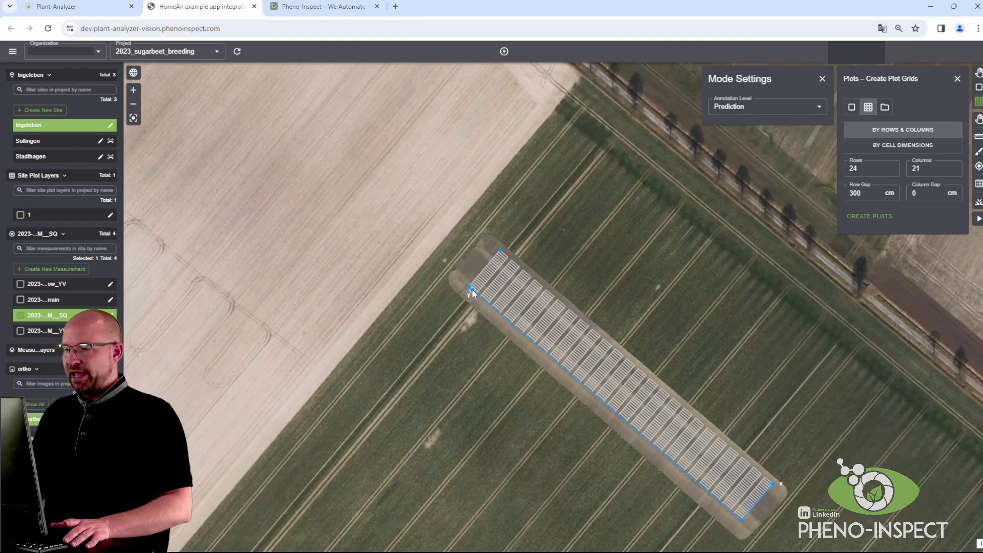
{"action": "scroll", "coordinate": [502, 302], "scroll_direction": "up", "scroll_amount": 3}
{"action": "scroll", "coordinate": [501, 302], "scroll_direction": "up", "scroll_amount": 3}
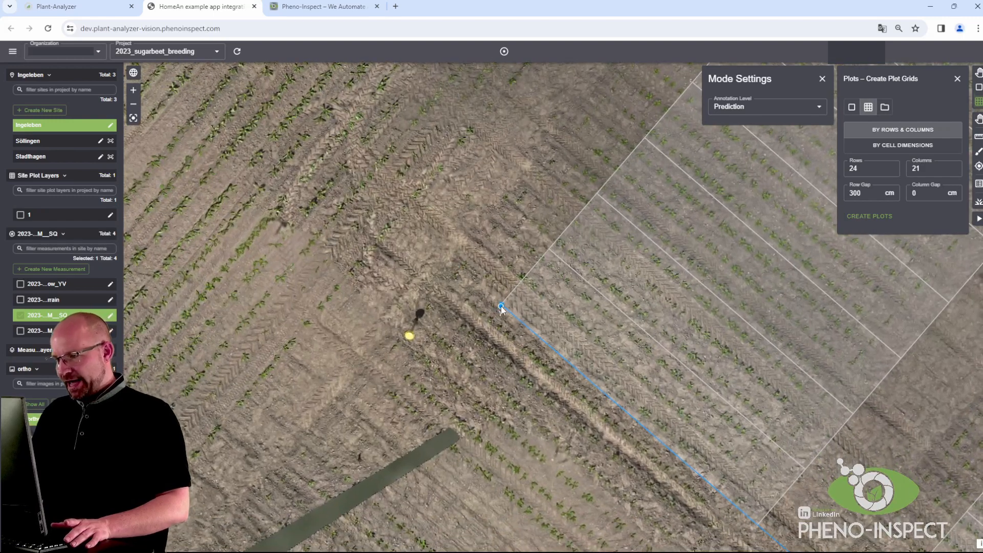
{"action": "left_click_drag", "start_coordinate": [501, 307], "coordinate": [408, 332]}
Step: Check the grid's fourth corner against the yellow marker at the northern corner of the trial strip
{"action": "left_click_drag", "start_coordinate": [413, 206], "coordinate": [362, 284]}
{"action": "left_click_drag", "start_coordinate": [428, 210], "coordinate": [379, 238]}
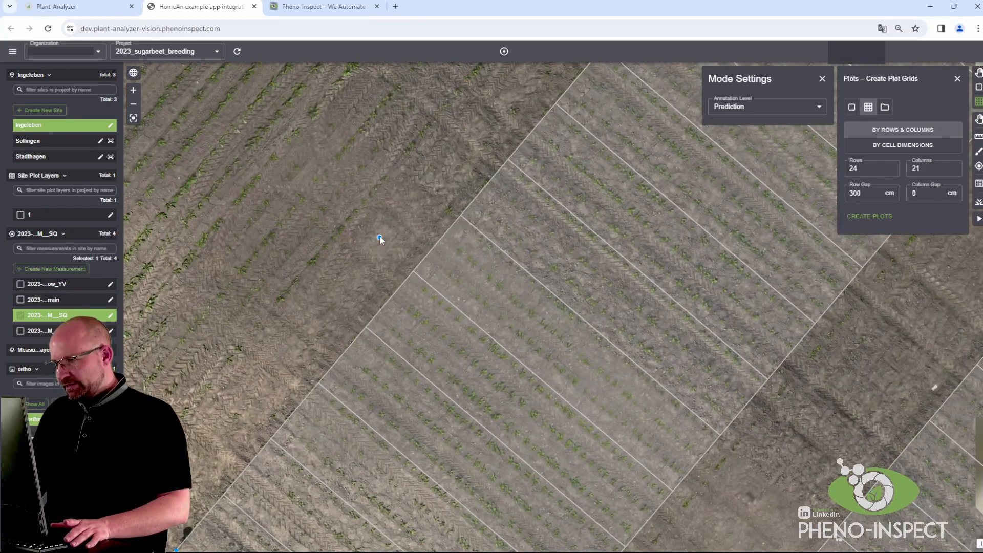
{"action": "left_click_drag", "start_coordinate": [472, 82], "coordinate": [296, 285]}
{"action": "left_click_drag", "start_coordinate": [442, 120], "coordinate": [350, 232]}
{"action": "mouse_move", "coordinate": [411, 145]}
{"action": "left_mouse_down"}
{"action": "mouse_move", "coordinate": [385, 183]}
{"action": "mouse_move", "coordinate": [394, 188]}
{"action": "mouse_move", "coordinate": [369, 213]}
{"action": "left_mouse_up"}
{"action": "left_click_drag", "start_coordinate": [419, 142], "coordinate": [308, 308]}
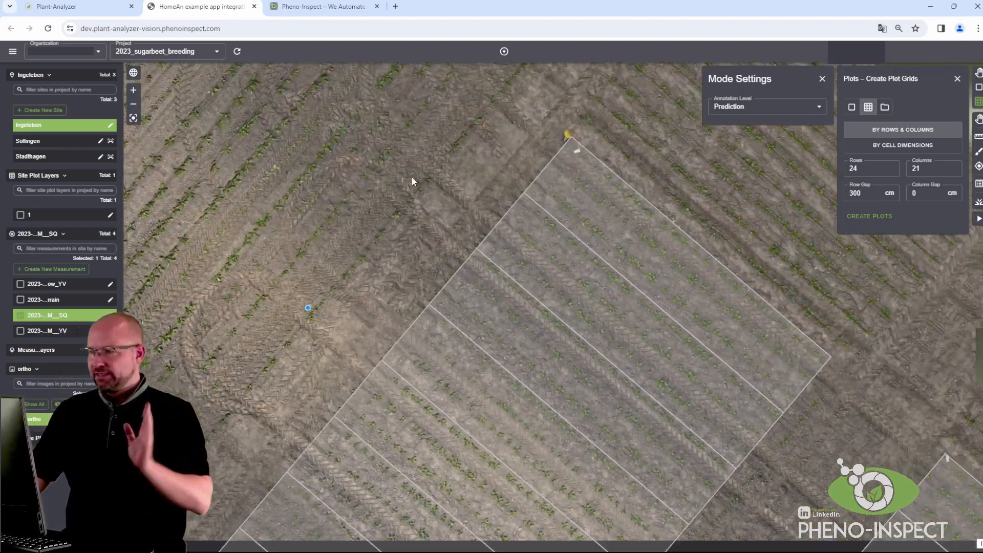
{"action": "left_click_drag", "start_coordinate": [412, 168], "coordinate": [383, 210]}
{"action": "scroll", "coordinate": [513, 189], "scroll_direction": "up", "scroll_amount": 3}
{"action": "left_click", "coordinate": [556, 169]}
{"action": "scroll", "coordinate": [646, 237], "scroll_direction": "down", "scroll_amount": 6}
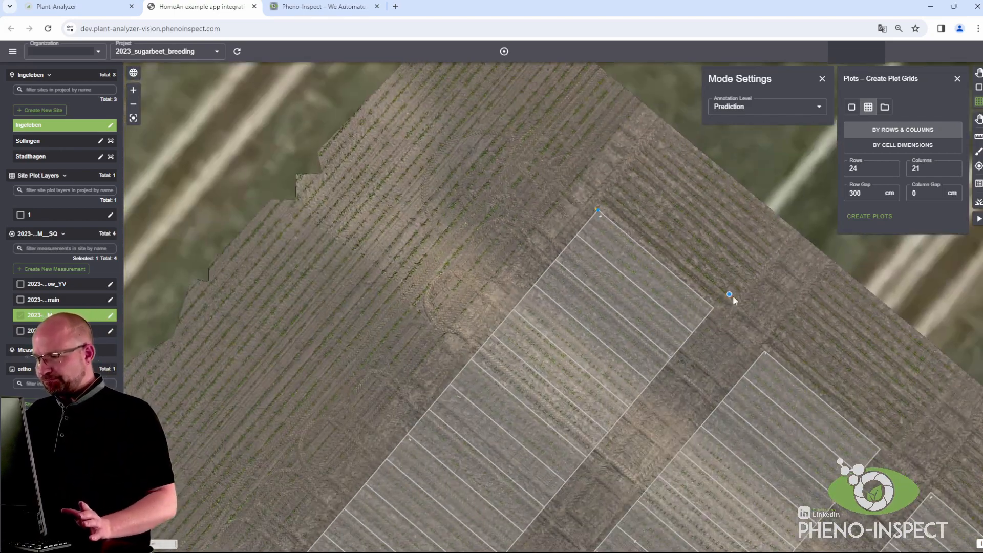
Step: Examine how the plot borders and row gaps in the strip's northwestern half match the crop rows and alleys
{"action": "scroll", "coordinate": [631, 189], "scroll_direction": "down", "scroll_amount": 8}
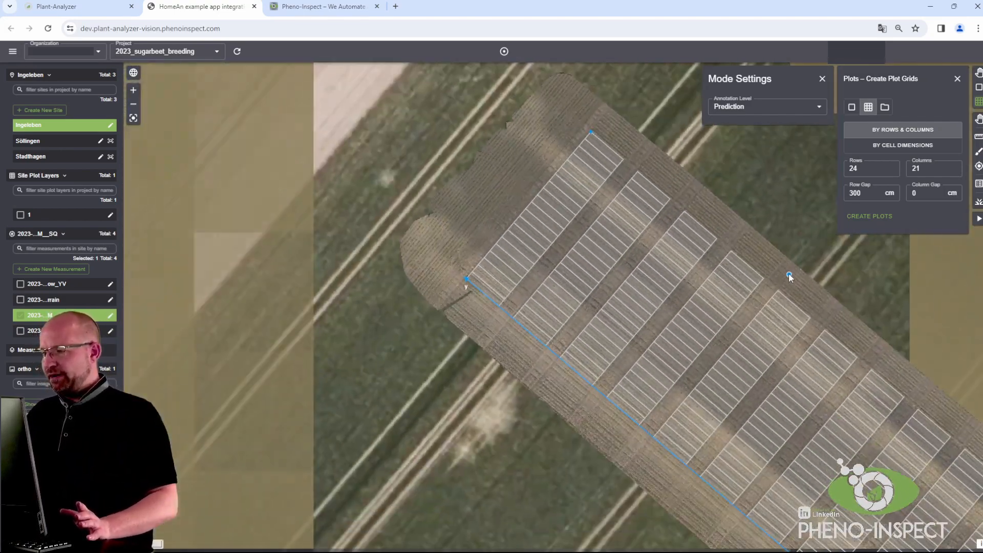
{"action": "scroll", "coordinate": [709, 244], "scroll_direction": "up", "scroll_amount": 6}
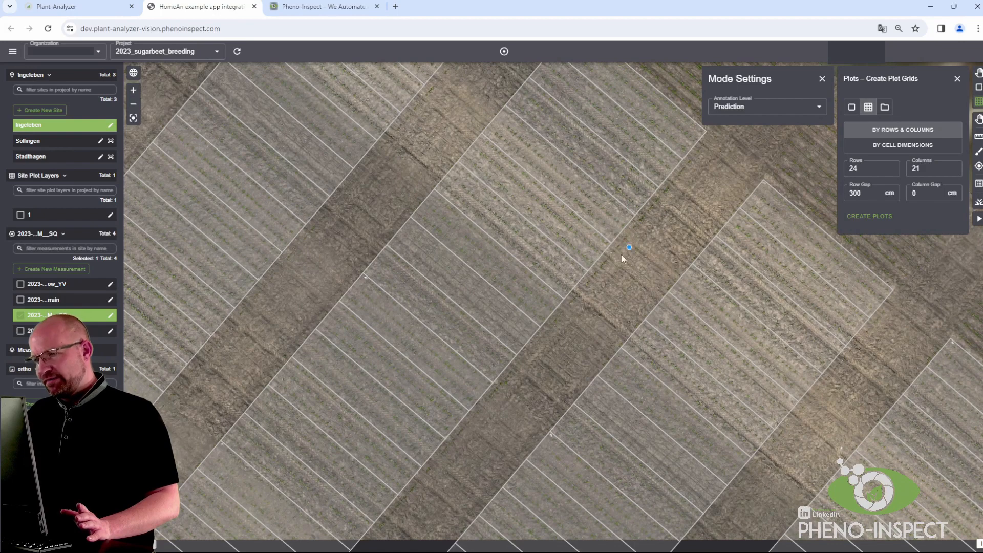
{"action": "scroll", "coordinate": [622, 254], "scroll_direction": "up", "scroll_amount": 5}
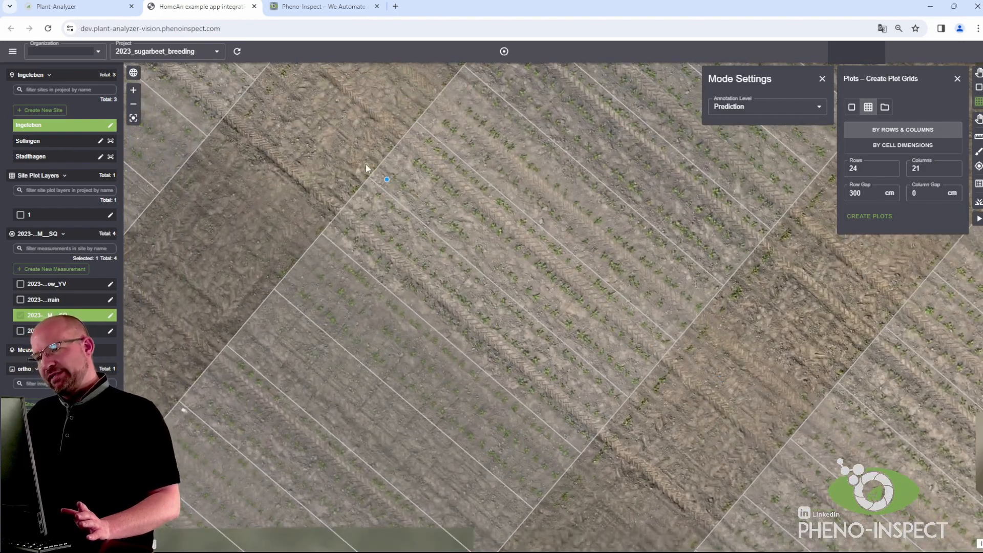
{"action": "scroll", "coordinate": [389, 195], "scroll_direction": "up", "scroll_amount": 3}
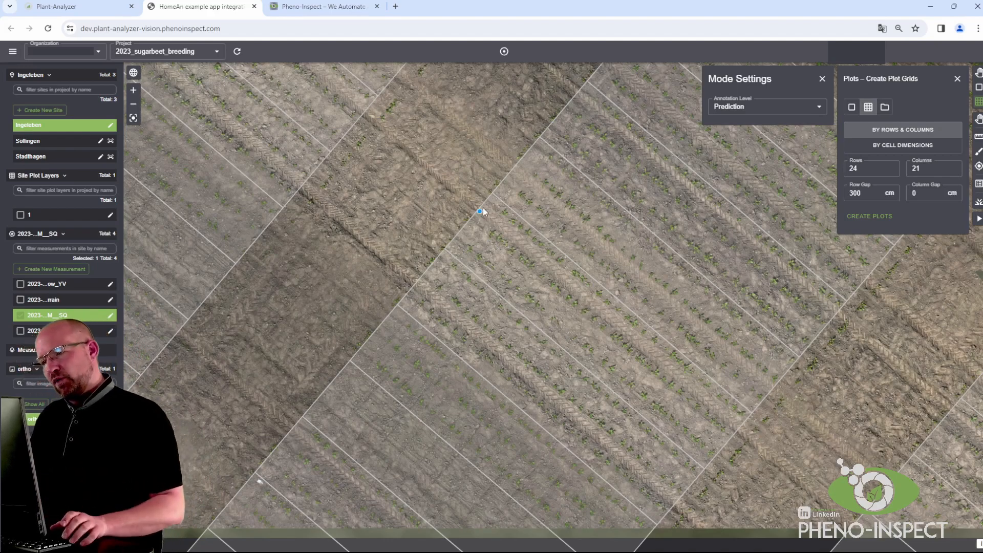
{"action": "scroll", "coordinate": [746, 457], "scroll_direction": "down", "scroll_amount": 5}
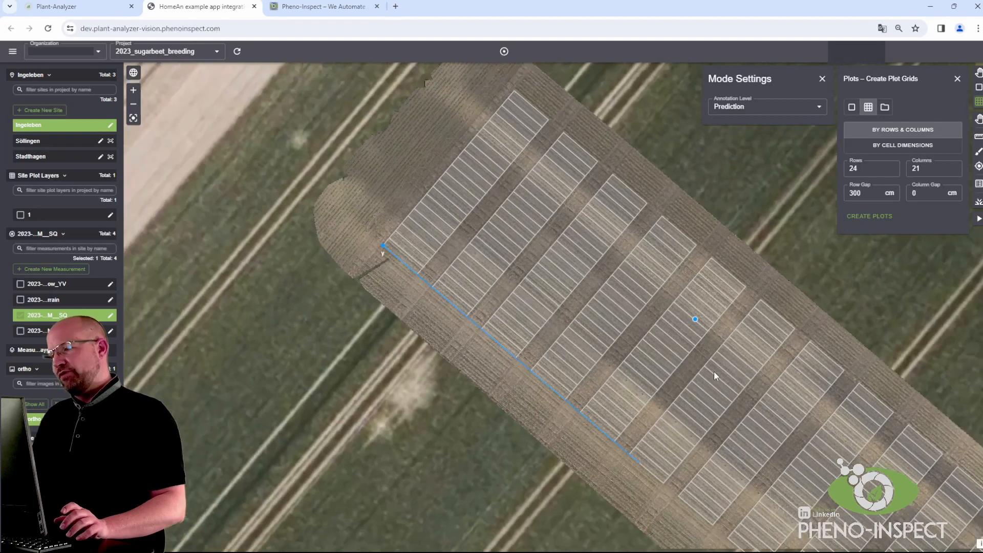
Step: Inspect the grid's alignment along the strip's southwestern edge and at the southern corner marker, and review the whole grid
{"action": "left_click_drag", "start_coordinate": [595, 476], "coordinate": [461, 303]}
{"action": "left_click_drag", "start_coordinate": [634, 451], "coordinate": [422, 281]}
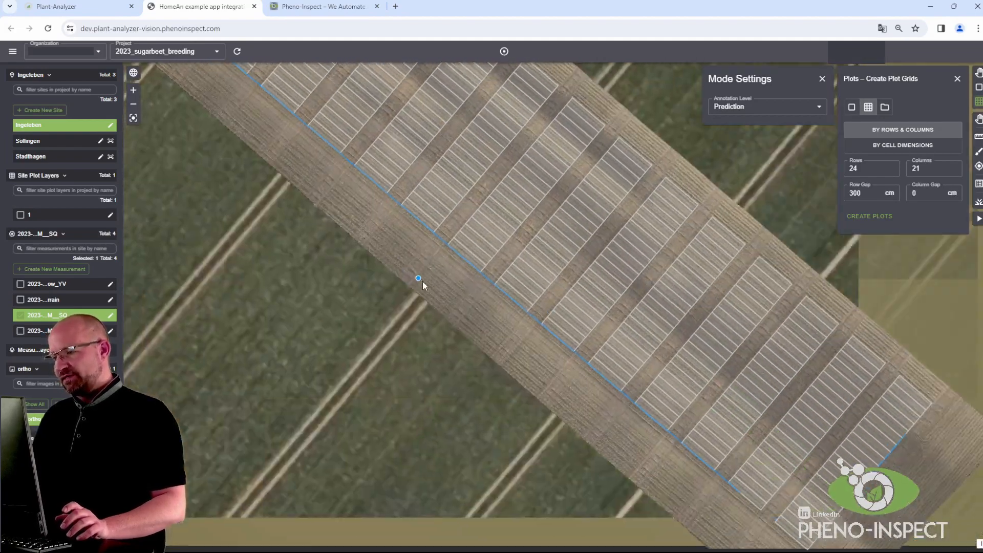
{"action": "left_click_drag", "start_coordinate": [655, 476], "coordinate": [477, 316]}
{"action": "scroll", "coordinate": [511, 261], "scroll_direction": "up", "scroll_amount": 5}
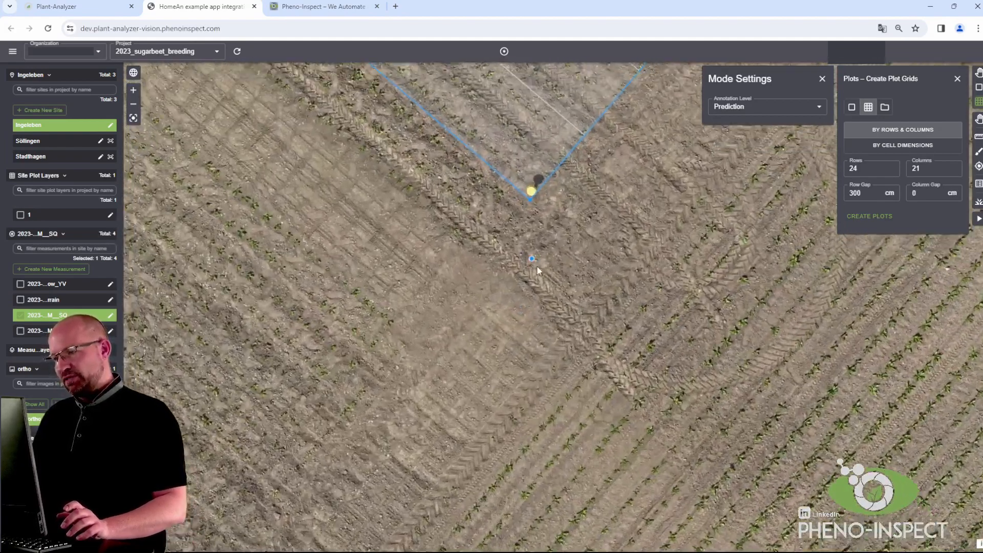
{"action": "left_click_drag", "start_coordinate": [537, 267], "coordinate": [583, 352]}
{"action": "left_click_drag", "start_coordinate": [581, 295], "coordinate": [591, 305]}
{"action": "scroll", "coordinate": [450, 267], "scroll_direction": "down", "scroll_amount": 3}
{"action": "left_click_drag", "start_coordinate": [401, 271], "coordinate": [445, 317]}
{"action": "left_click_drag", "start_coordinate": [327, 172], "coordinate": [451, 300]}
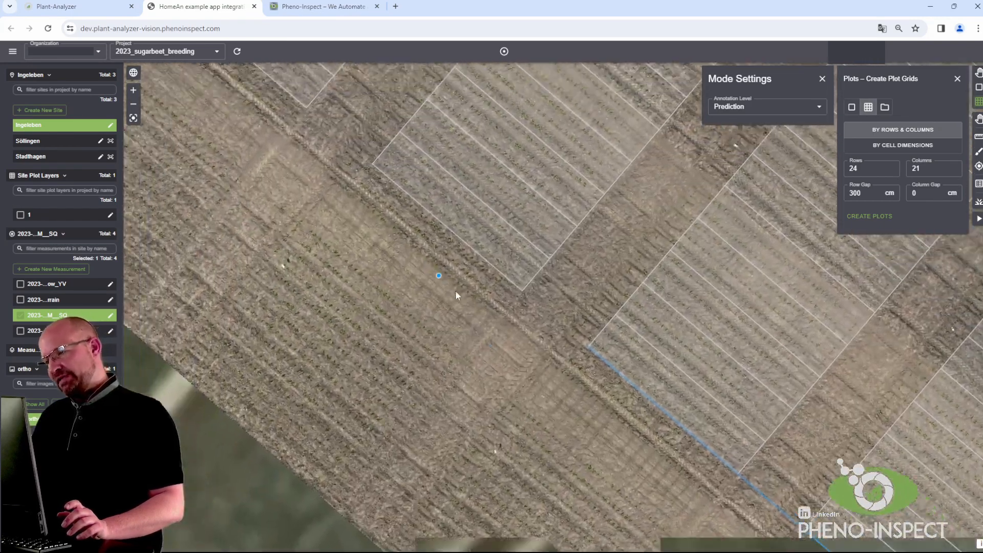
{"action": "left_click_drag", "start_coordinate": [408, 241], "coordinate": [432, 254]}
{"action": "scroll", "coordinate": [412, 245], "scroll_direction": "down", "scroll_amount": 4}
{"action": "left_click_drag", "start_coordinate": [379, 239], "coordinate": [435, 323]}
{"action": "left_click_drag", "start_coordinate": [374, 300], "coordinate": [400, 371]}
{"action": "scroll", "coordinate": [285, 332], "scroll_direction": "down", "scroll_amount": 5}
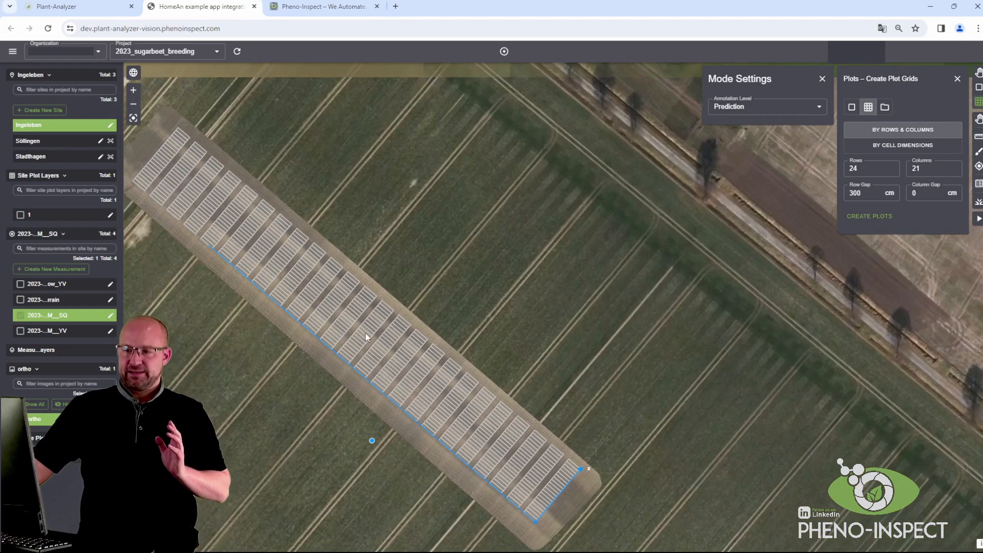
{"action": "left_click_drag", "start_coordinate": [441, 231], "coordinate": [506, 216]}
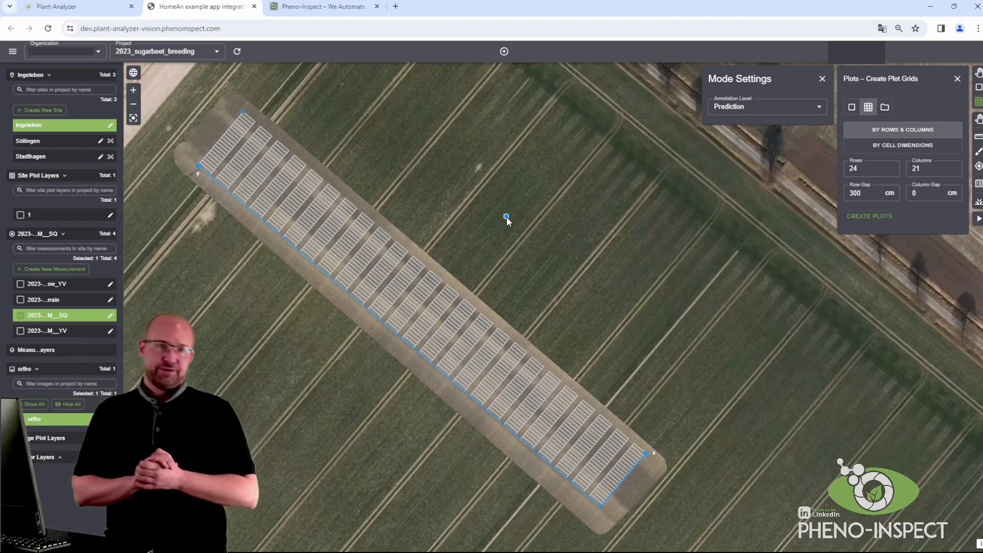
Step: Create the plots from the aligned grid as a new plot group on site level
{"action": "left_click", "coordinate": [884, 217]}
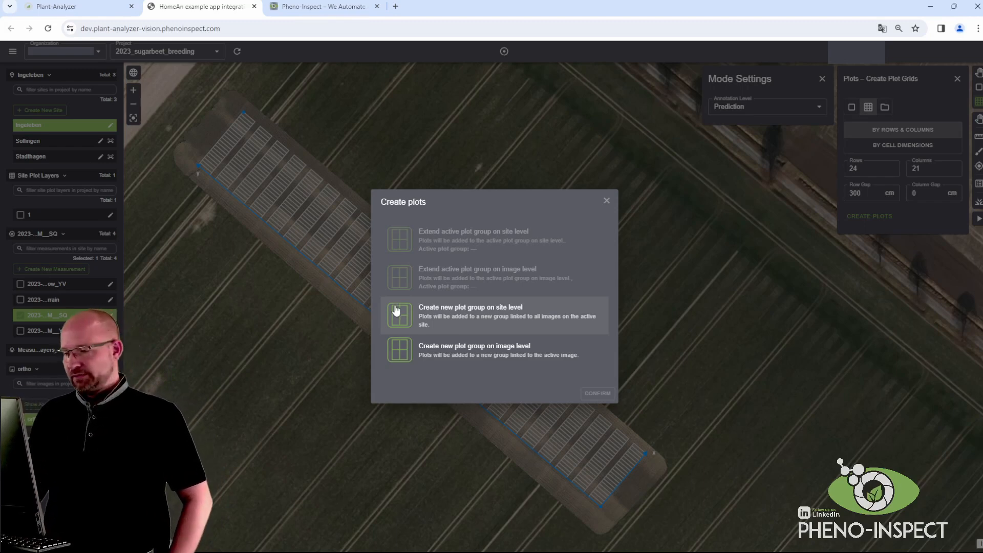
{"action": "left_click", "coordinate": [503, 313]}
{"action": "left_click", "coordinate": [593, 394]}
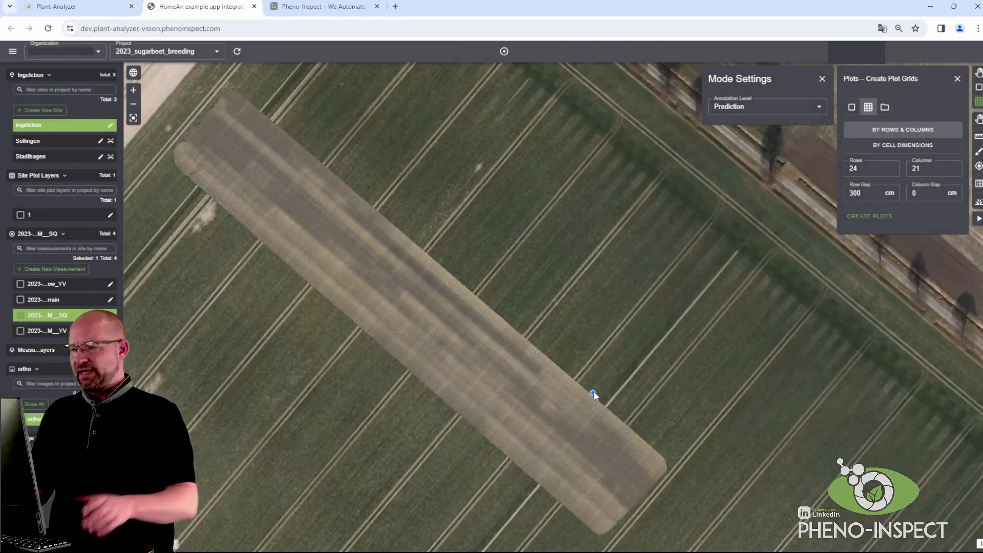